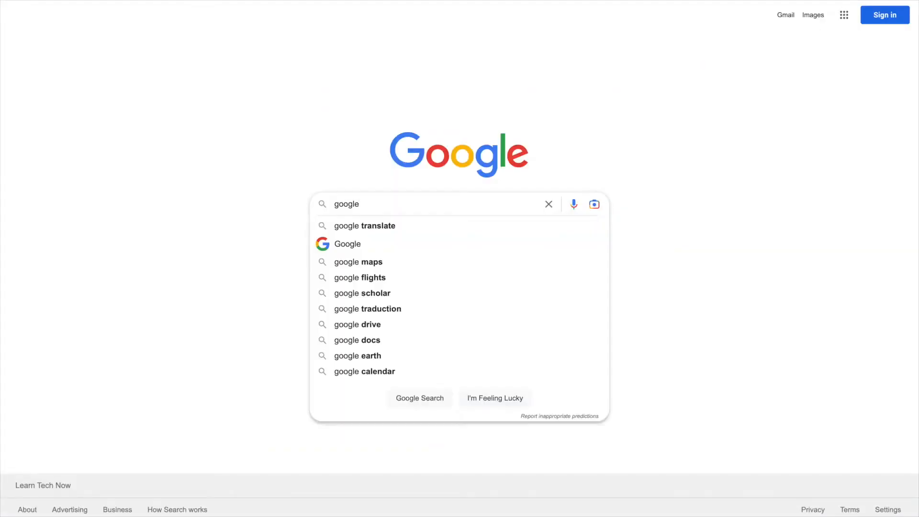
# Step: Search Google for "google search console" and open Search Console from the Google Search Console Tools result
pyautogui.write('sea')
pyautogui.press('Down')
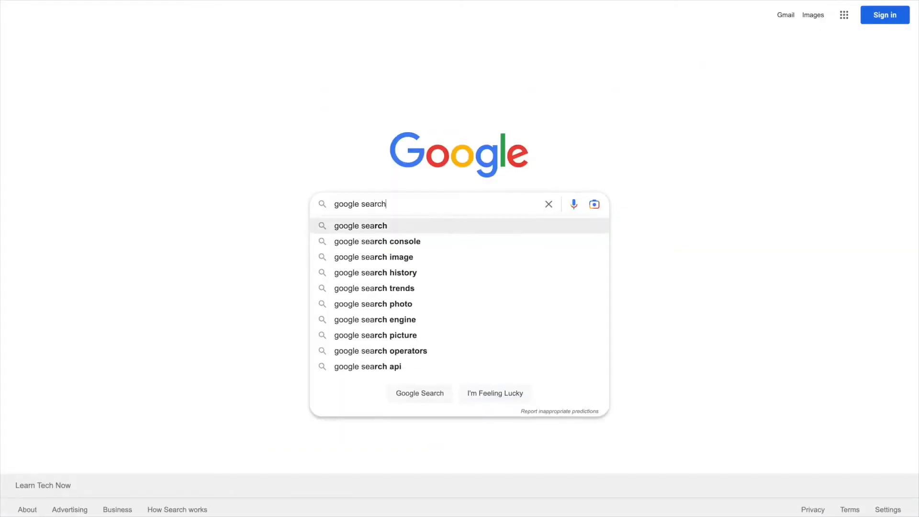
pyautogui.press('Down')
pyautogui.press('Return')
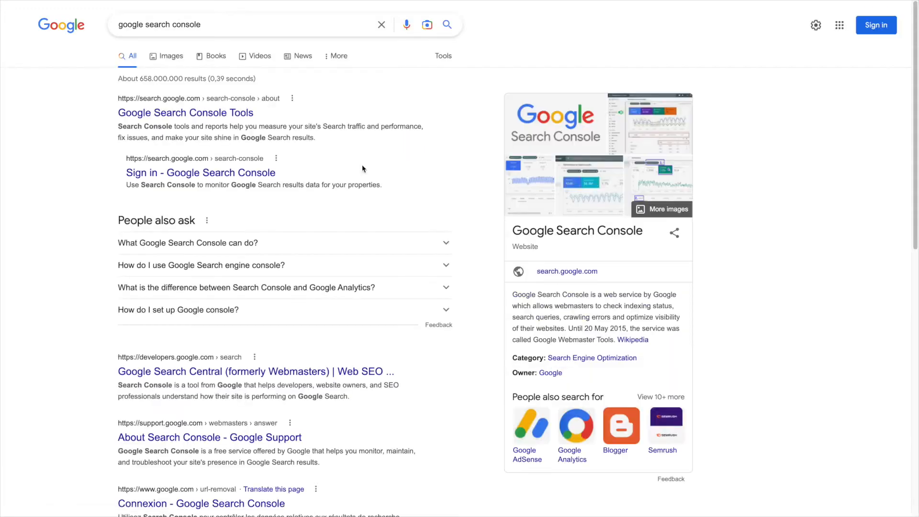
pyautogui.click(208, 119)
pyautogui.click(208, 290)
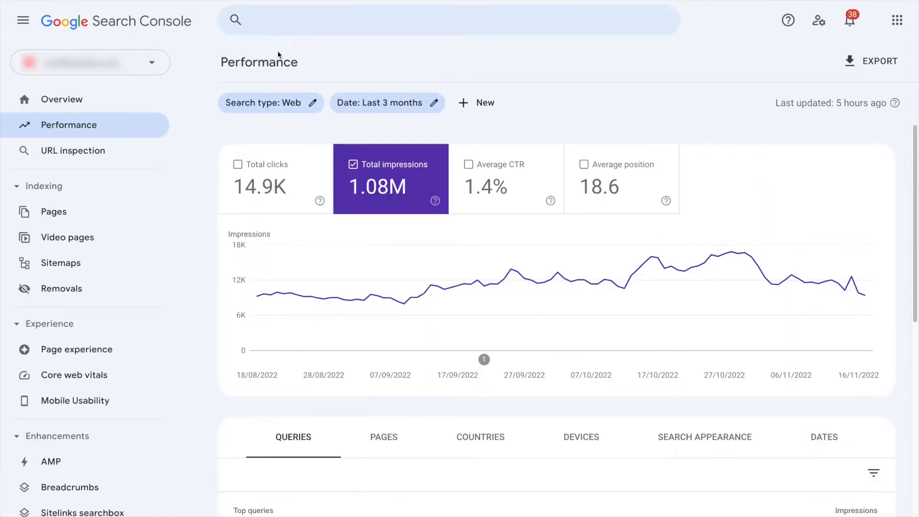
# Step: Add a new Domain property for learntechnow.com and continue to its DNS ownership verification
pyautogui.click(154, 73)
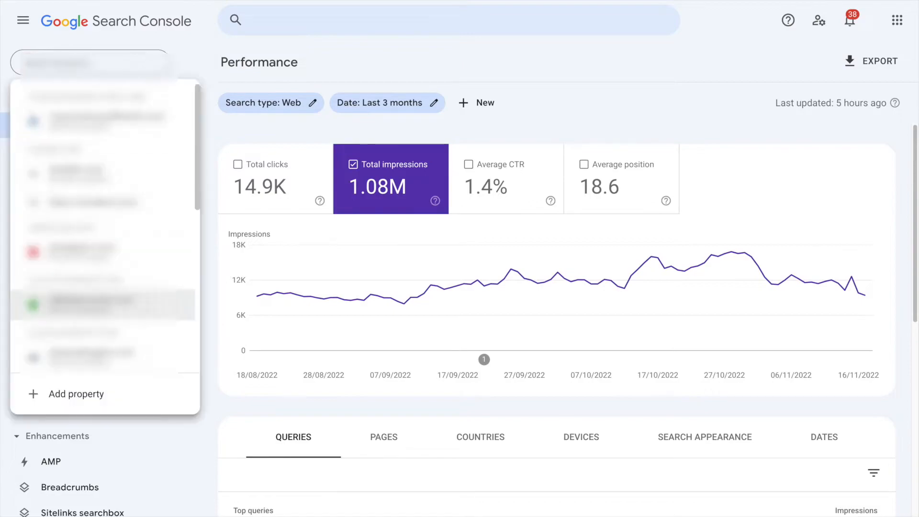
pyautogui.click(83, 402)
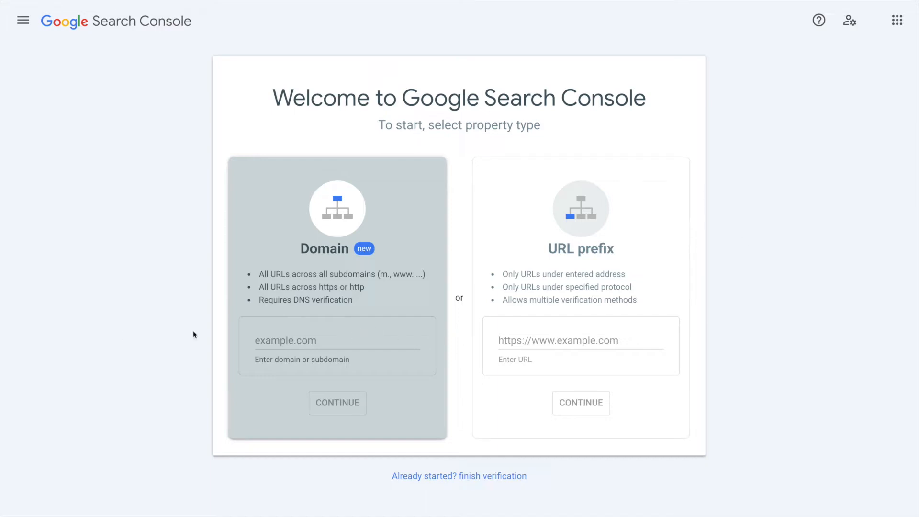
pyautogui.moveTo(352, 301); pyautogui.dragTo(297, 305)
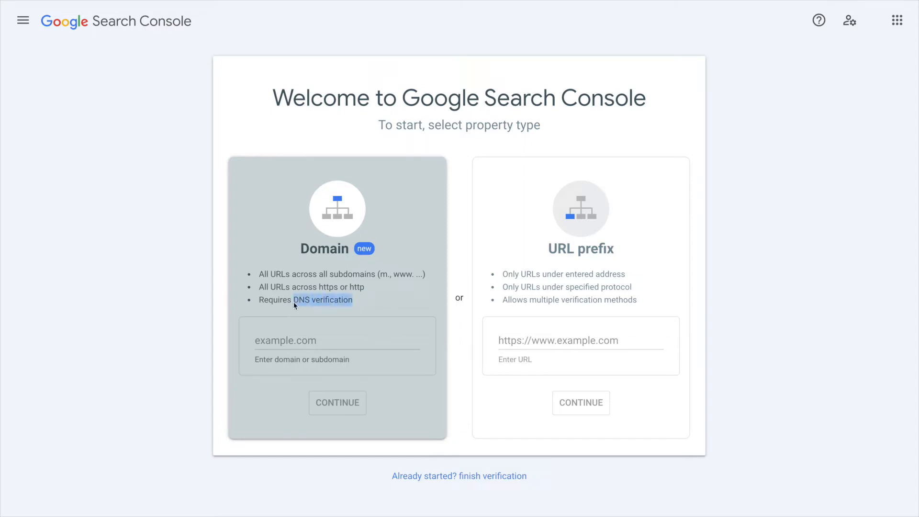
pyautogui.click(290, 340)
pyautogui.write('learntechnow.com')
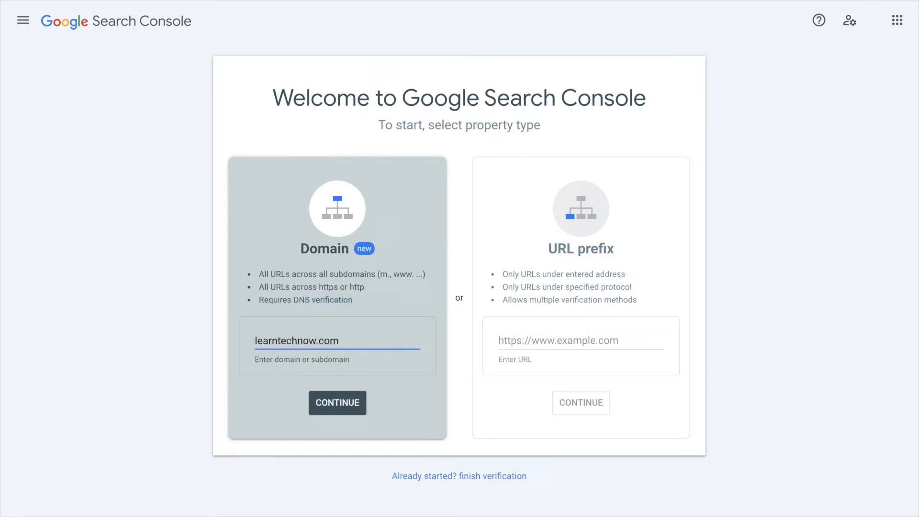
pyautogui.click(338, 412)
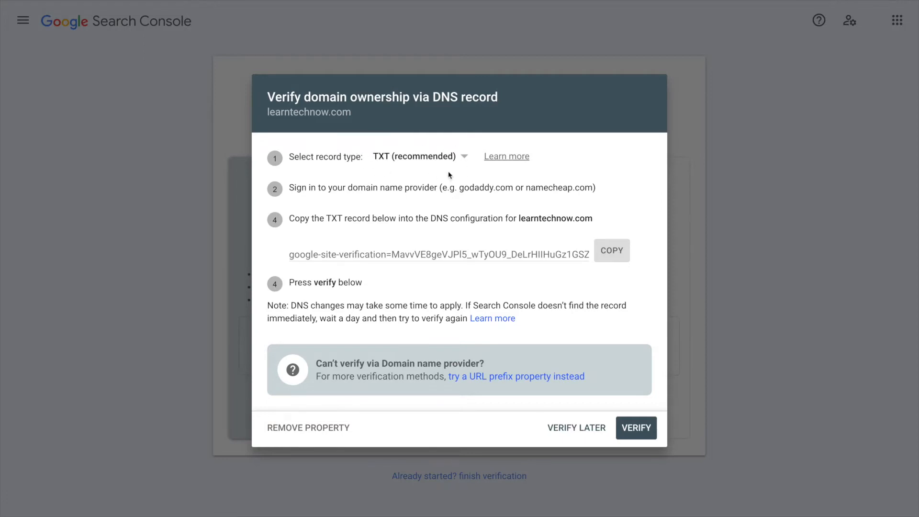
# Step: Copy the TXT verification record, switch to Cloudflare and open the DNS settings of learntechnow.com
pyautogui.click(621, 259)
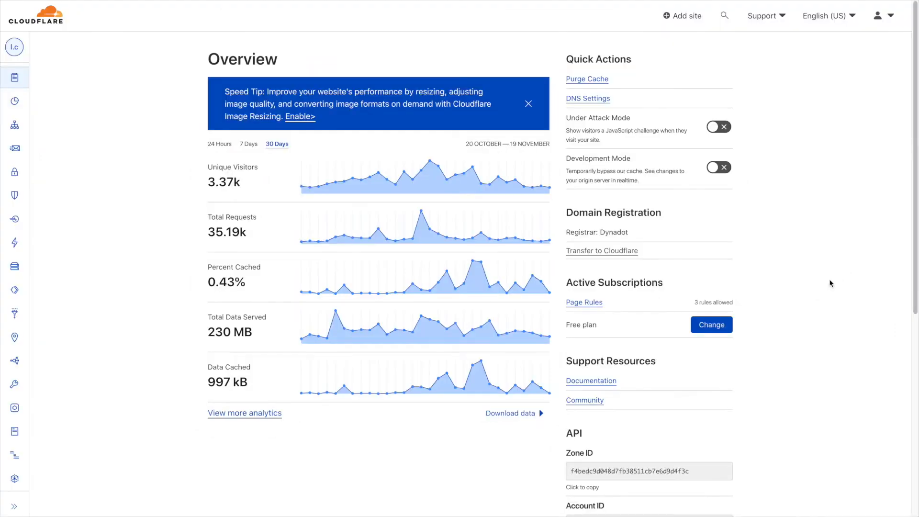
pyautogui.moveTo(29, 118)
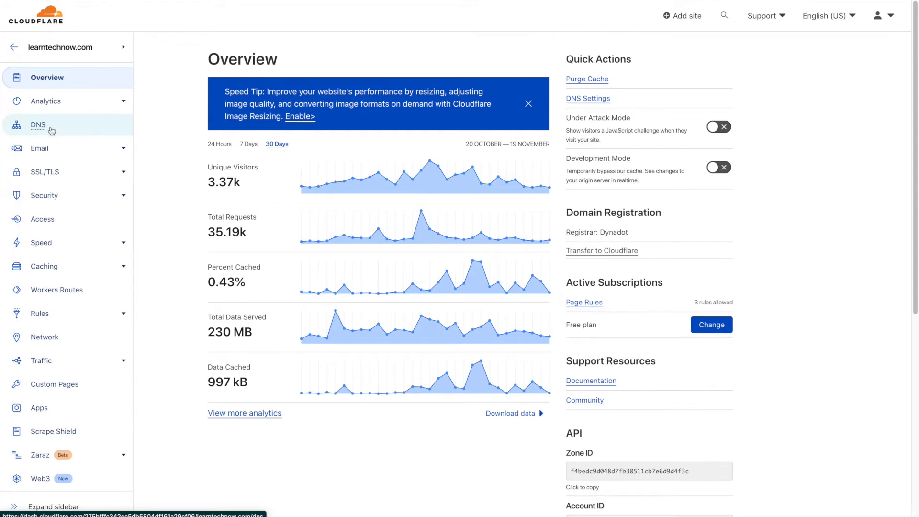
pyautogui.click(51, 130)
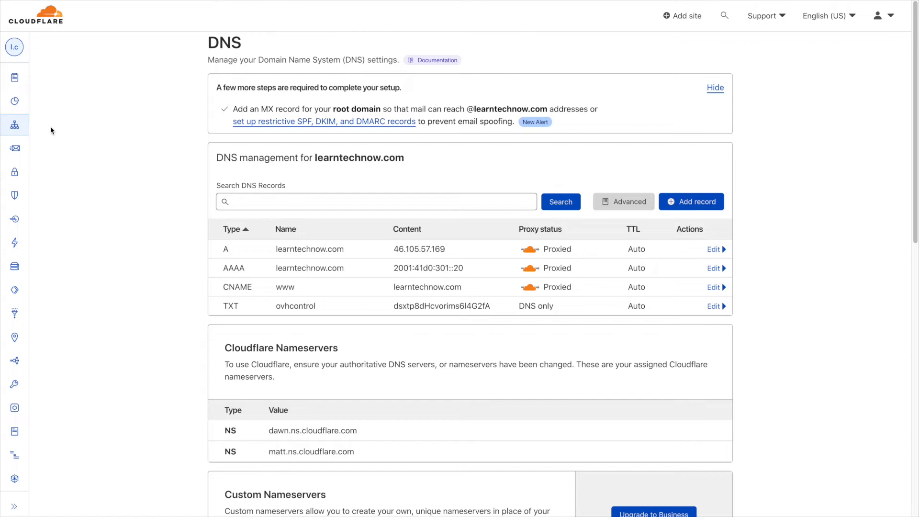
# Step: Start a new DNS record of type TXT with the name @ for the root domain
pyautogui.click(707, 207)
pyautogui.click(229, 262)
pyautogui.press('BackSpace')
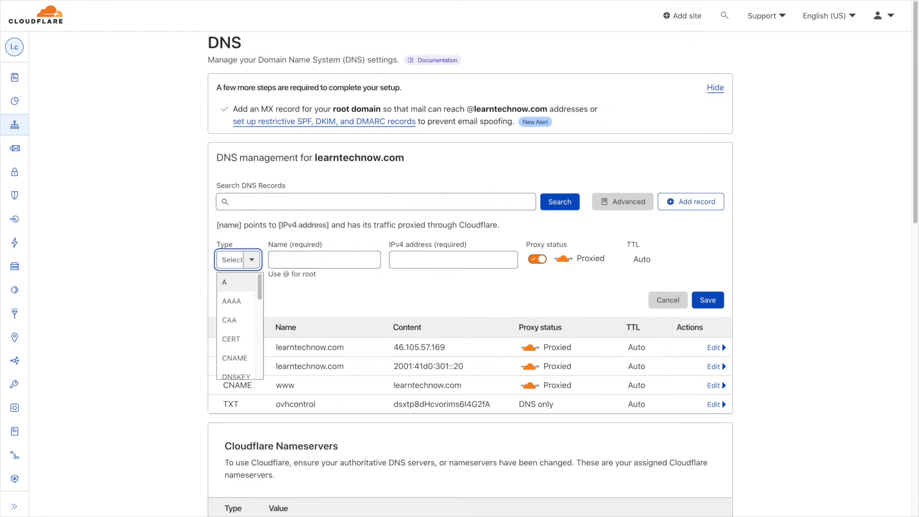
pyautogui.write('txt')
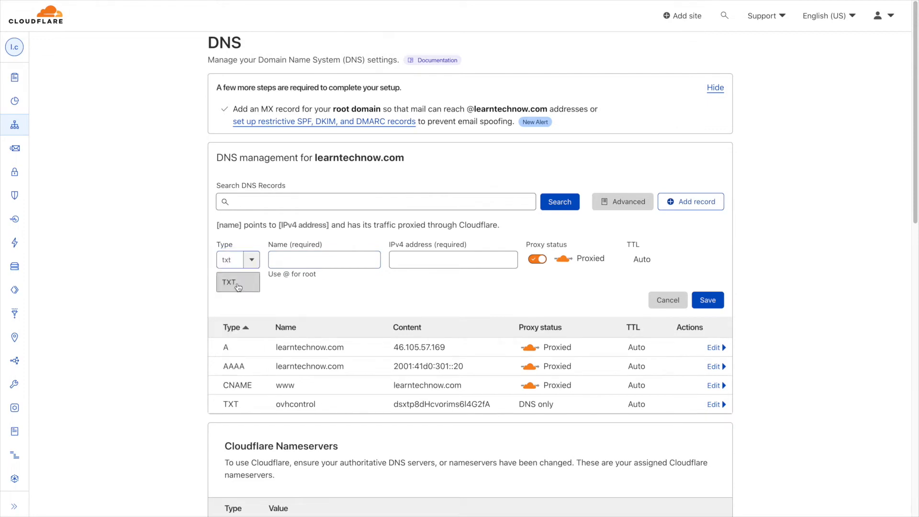
pyautogui.click(238, 284)
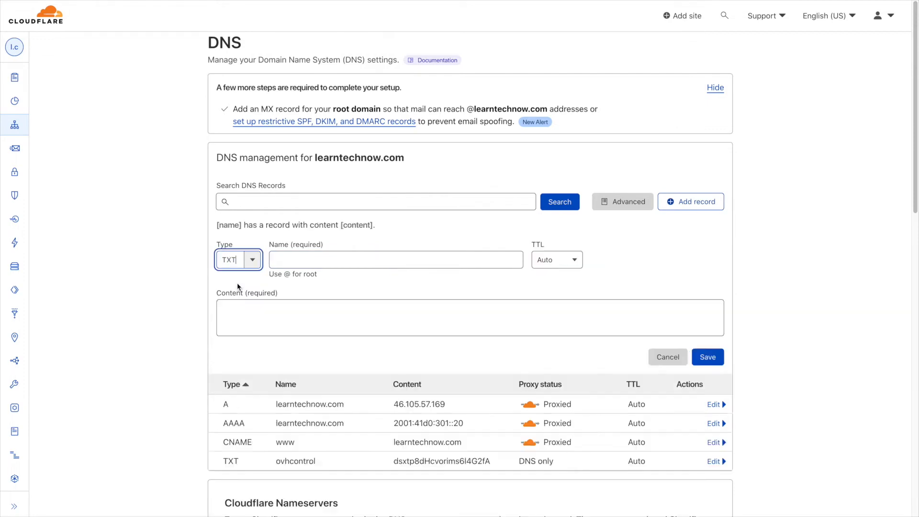
pyautogui.click(302, 259)
pyautogui.write('@')
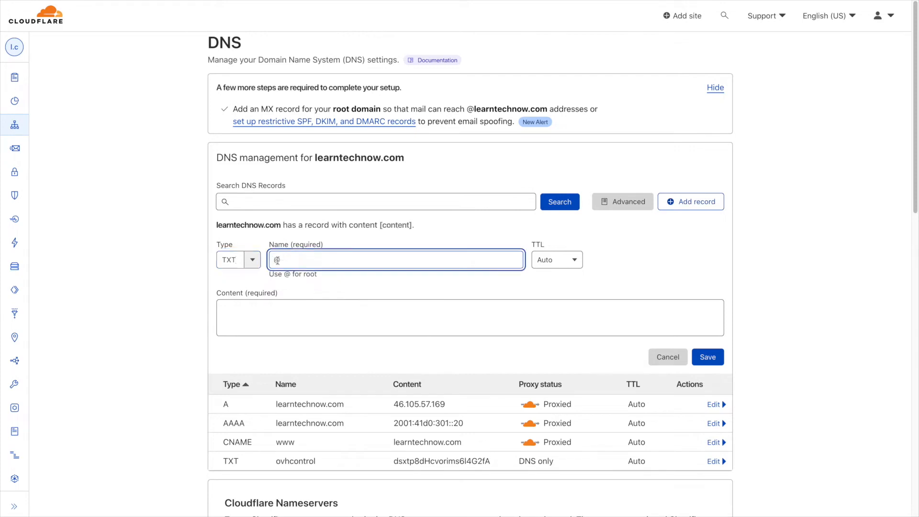
pyautogui.moveTo(281, 226); pyautogui.dragTo(216, 225)
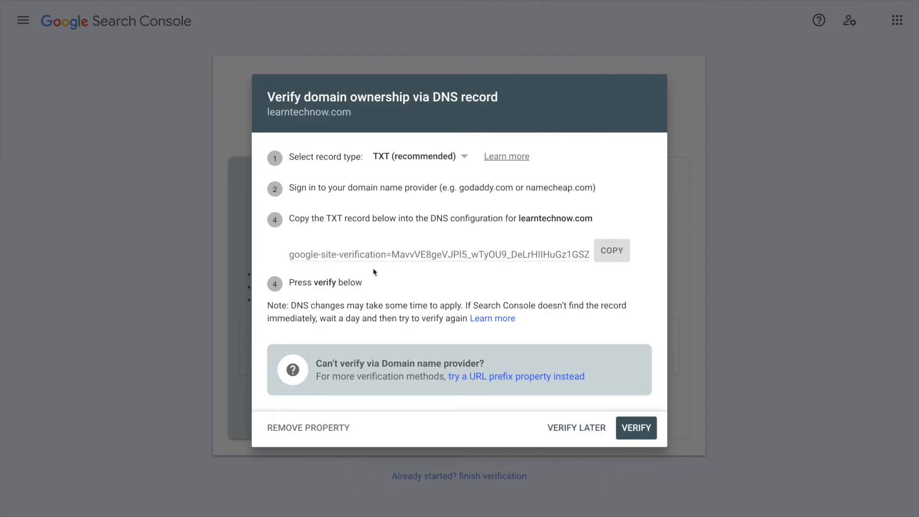
# Step: Copy the site verification token from Search Console into the TXT record's content in Cloudflare and save the record
pyautogui.click(613, 258)
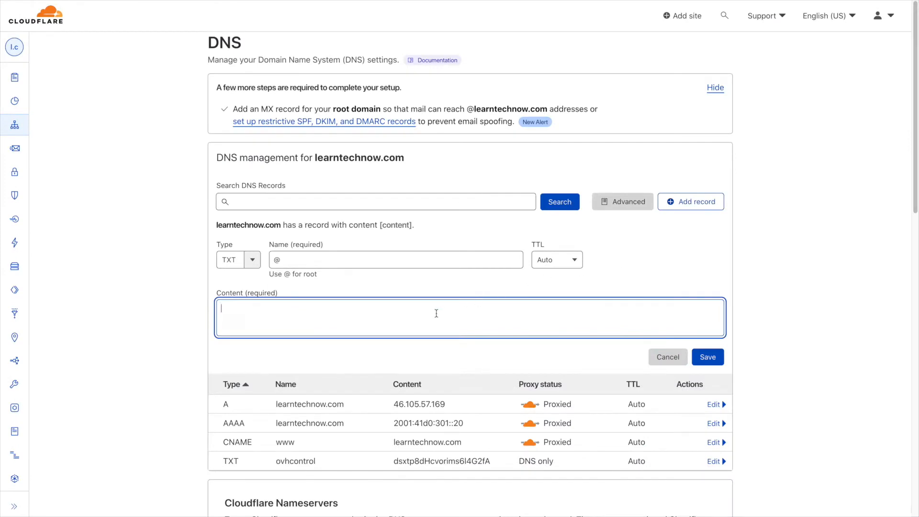
pyautogui.hotkey('ctrl', 'v')
pyautogui.click(708, 357)
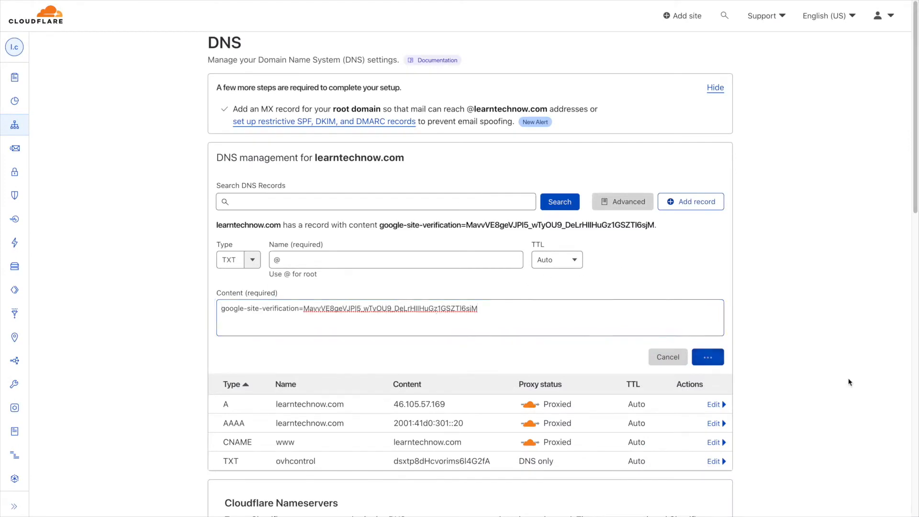
# Step: Return to Search Console, verify ownership of learntechnow.com, and go to the property, dismissing its welcome message
pyautogui.hotkey('ctrl', 'Tab')
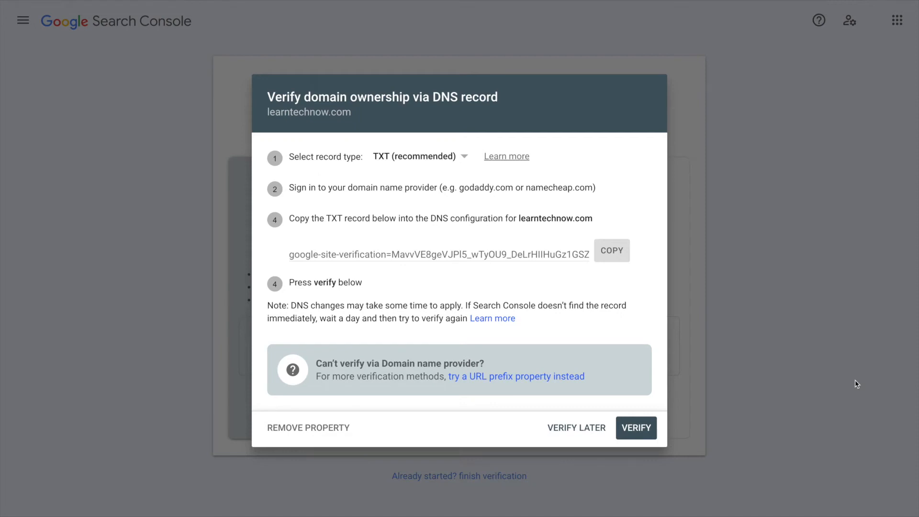
pyautogui.click(637, 427)
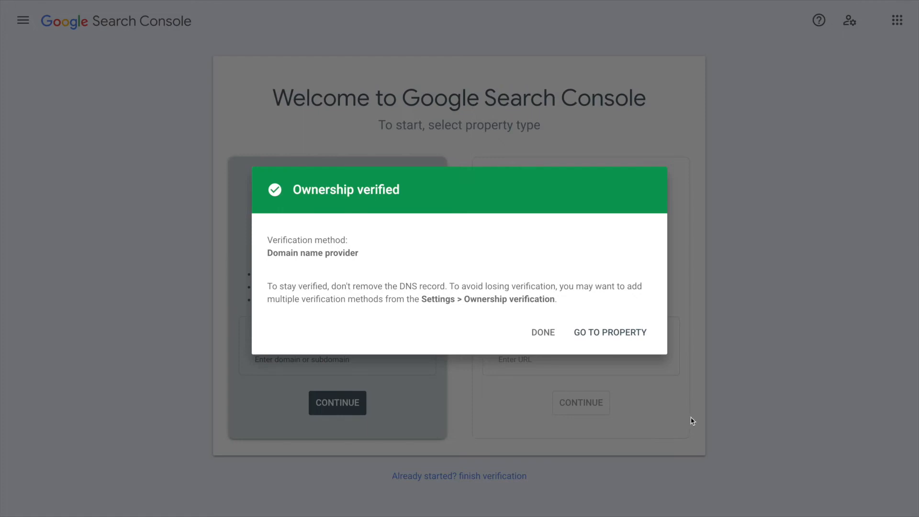
pyautogui.click(643, 335)
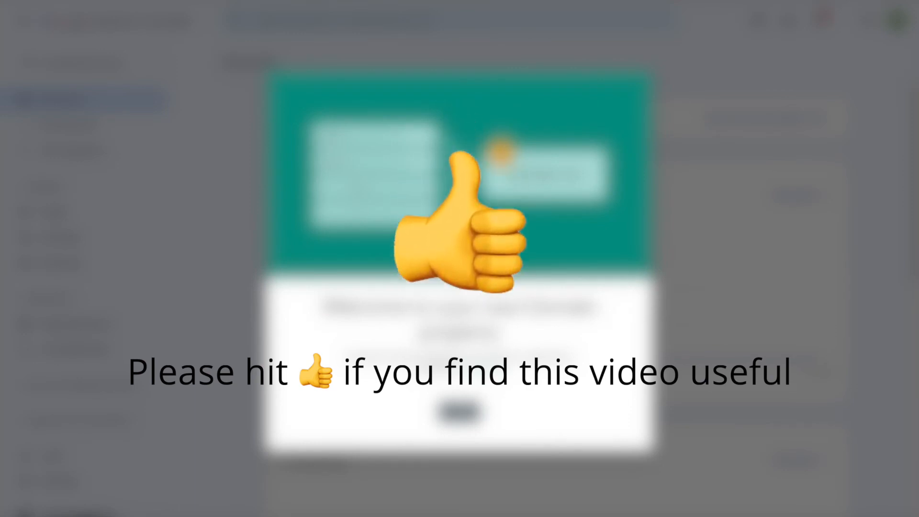
pyautogui.click(451, 415)
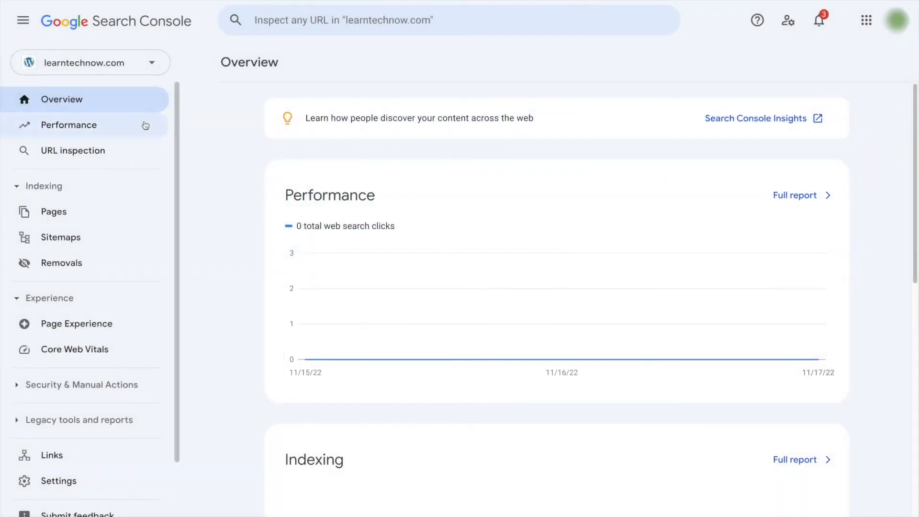
# Step: View the Performance report and open the Sitemaps page
pyautogui.click(117, 124)
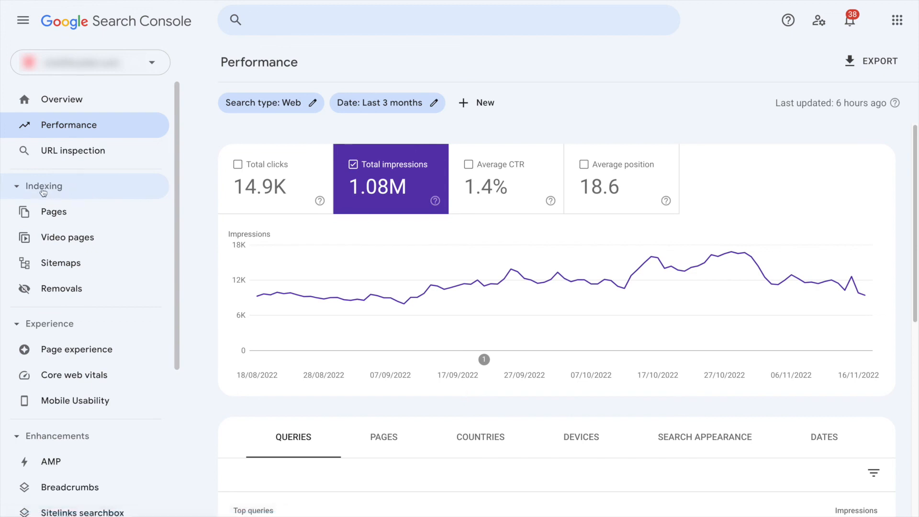
pyautogui.click(65, 274)
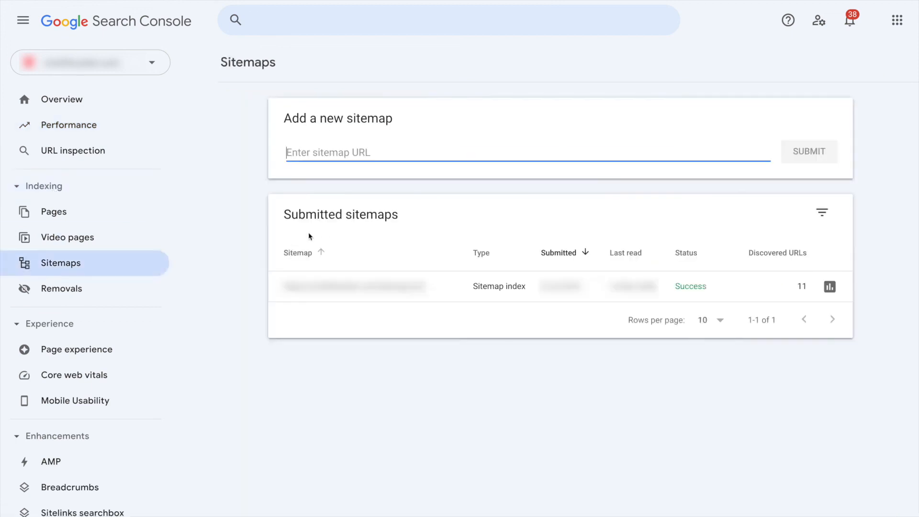